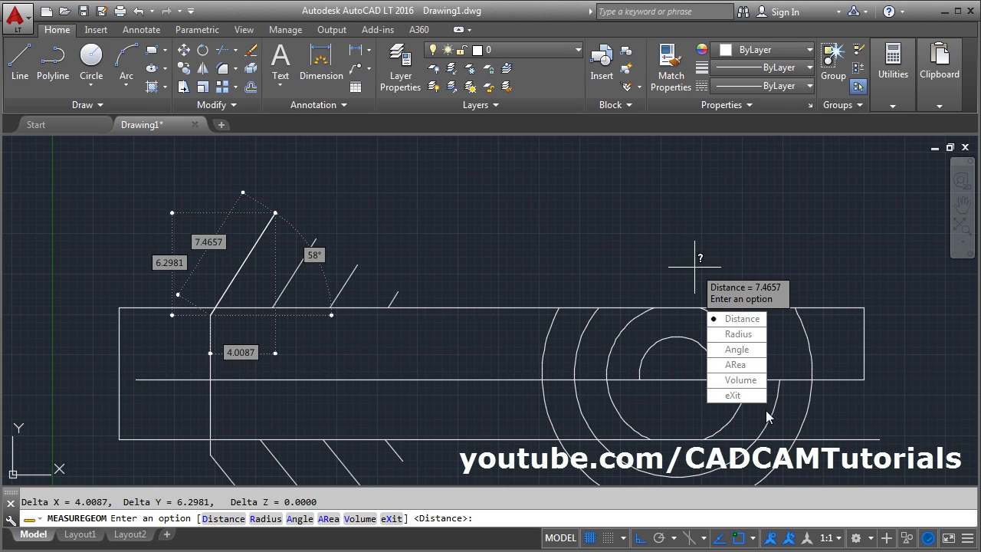
After the 7.4657 distance, switch MEASUREGEOM to Radius and bring the circles into view.
{"action": "left_click", "coordinate": [738, 334]}
{"action": "mouse_move", "coordinate": [449, 346]}
{"action": "middle_mouse_down"}
{"action": "mouse_move", "coordinate": [355, 264]}
{"action": "mouse_move", "coordinate": [312, 241]}
{"action": "middle_mouse_up"}
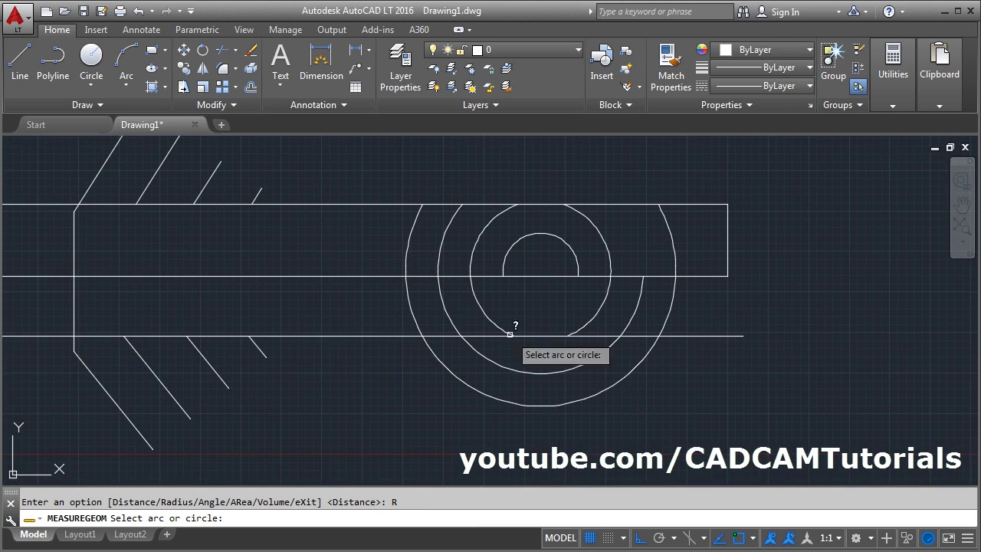
Measure the outer circle's 8.3301 radius and the 109° angle between two lines, then choose ARea.
{"action": "left_click", "coordinate": [484, 393]}
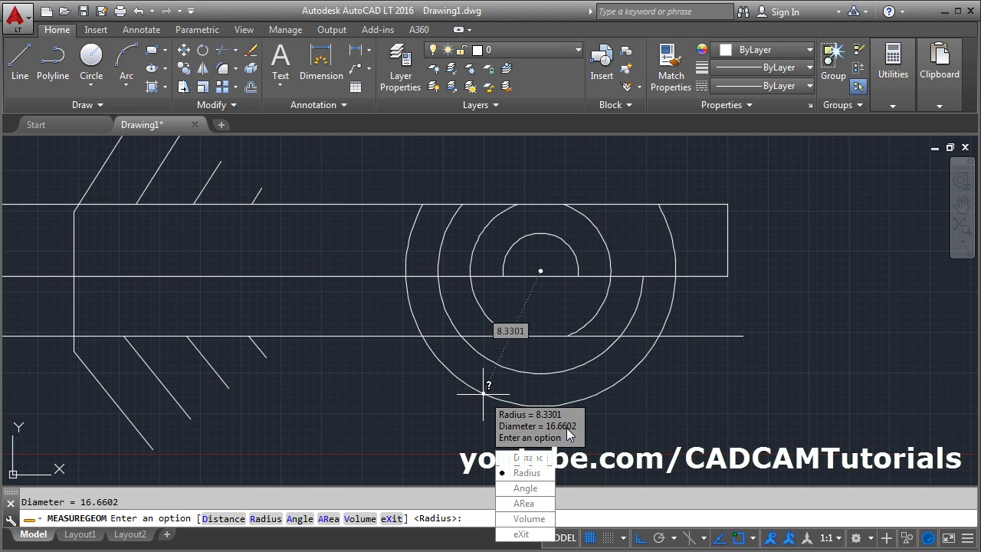
{"action": "left_click", "coordinate": [527, 488]}
{"action": "scroll", "coordinate": [383, 330], "scroll_direction": "up", "scroll_amount": 1}
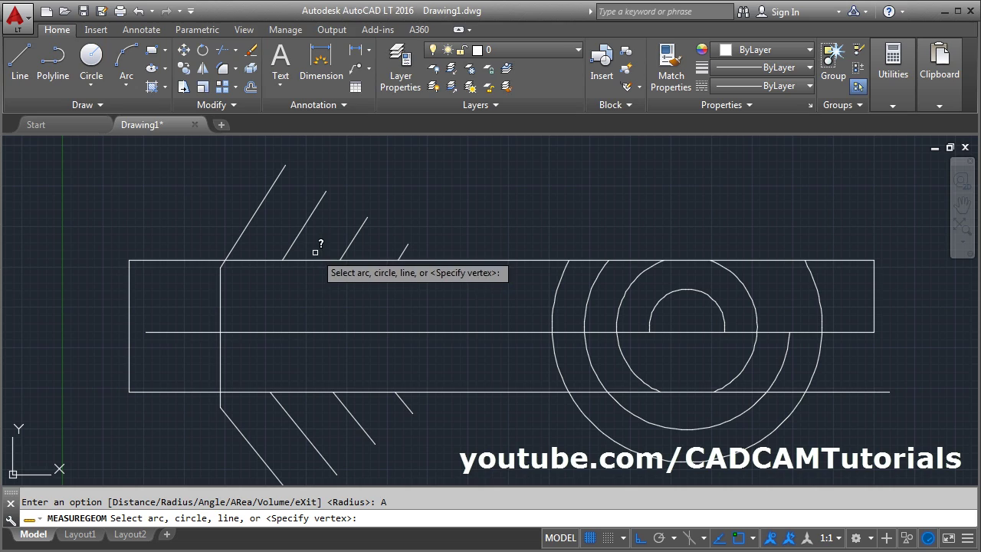
{"action": "left_click", "coordinate": [288, 253]}
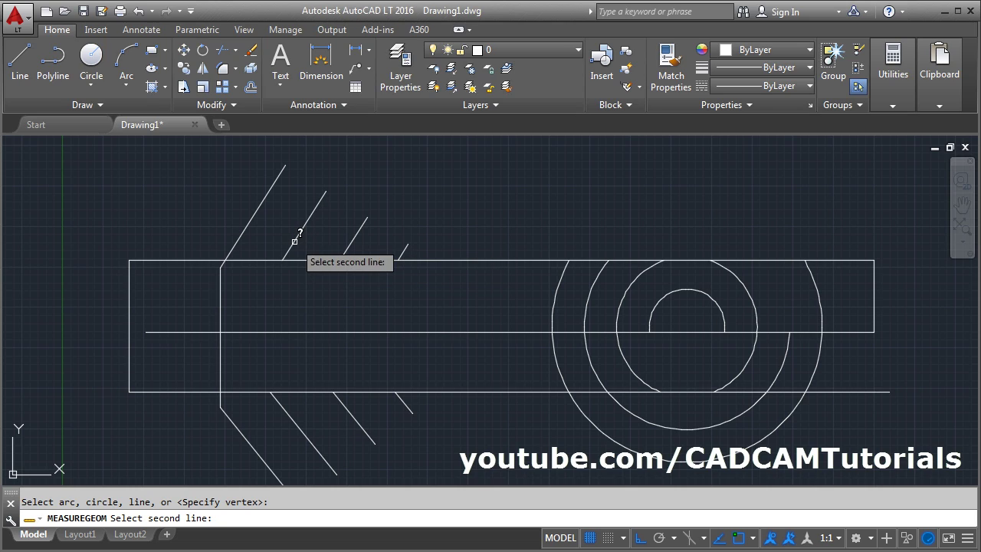
{"action": "left_click", "coordinate": [298, 423]}
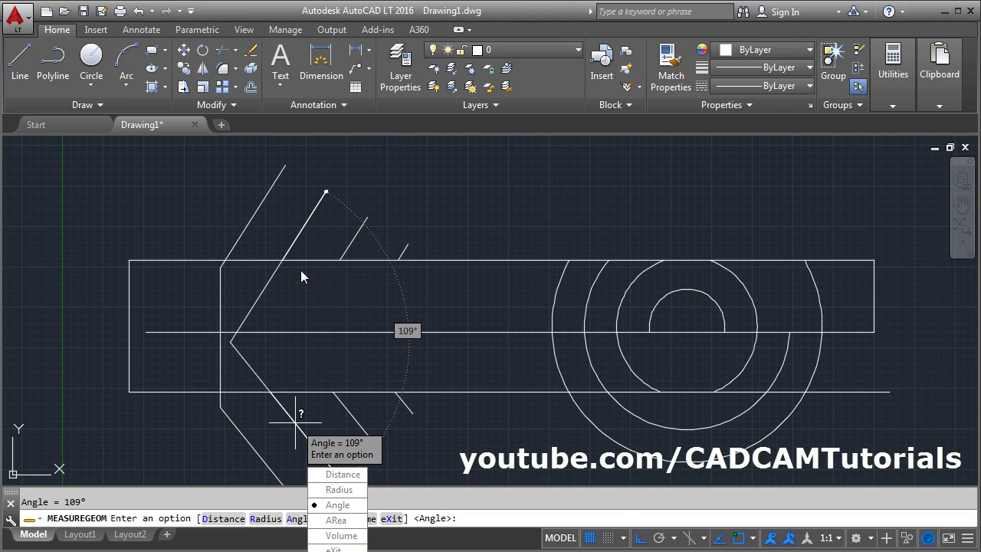
{"action": "left_click", "coordinate": [336, 520]}
{"action": "middle_click_drag", "start_coordinate": [267, 372], "coordinate": [238, 358]}
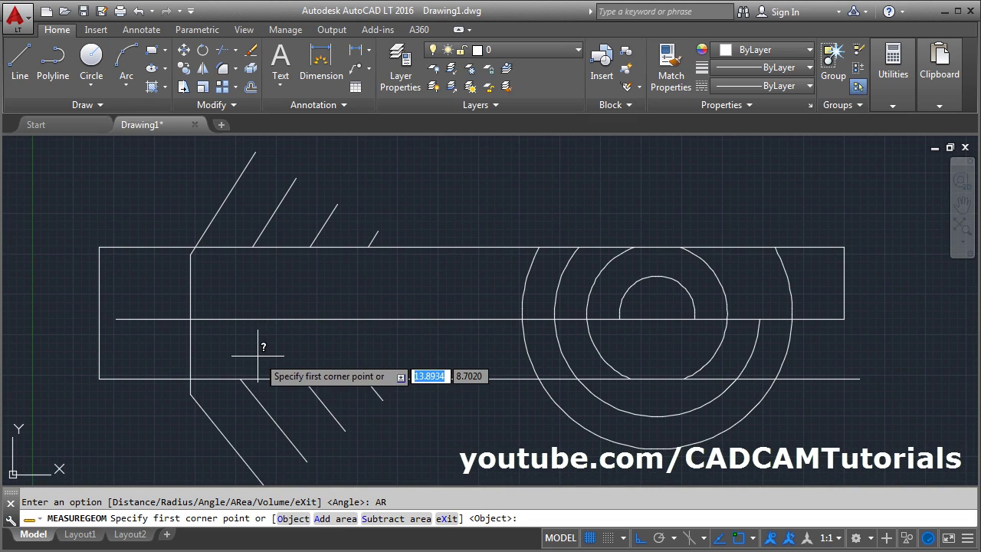
Pick the area corners at the bottom intersection, top-left corner, and where the top edge meets the circle.
{"action": "left_click", "coordinate": [190, 379]}
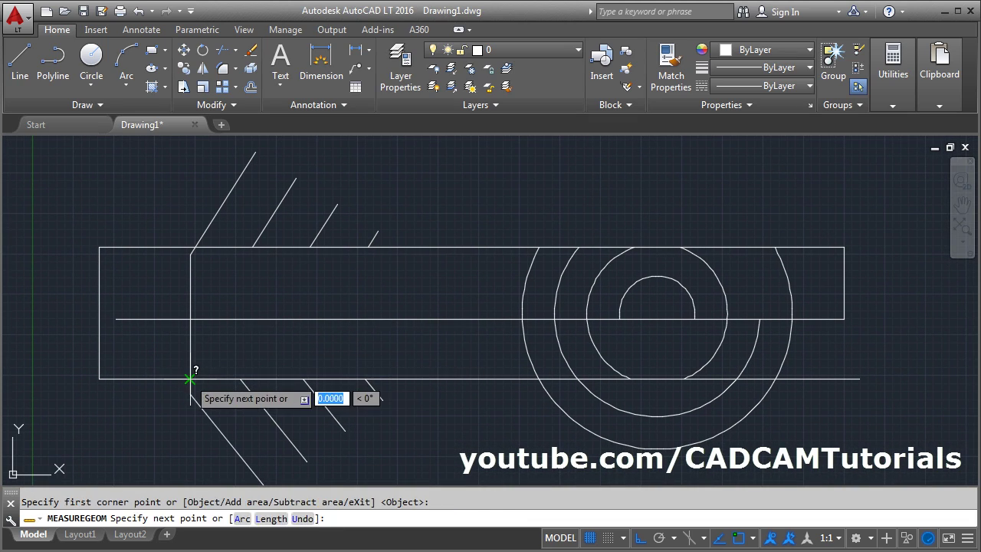
{"action": "left_click", "coordinate": [190, 250]}
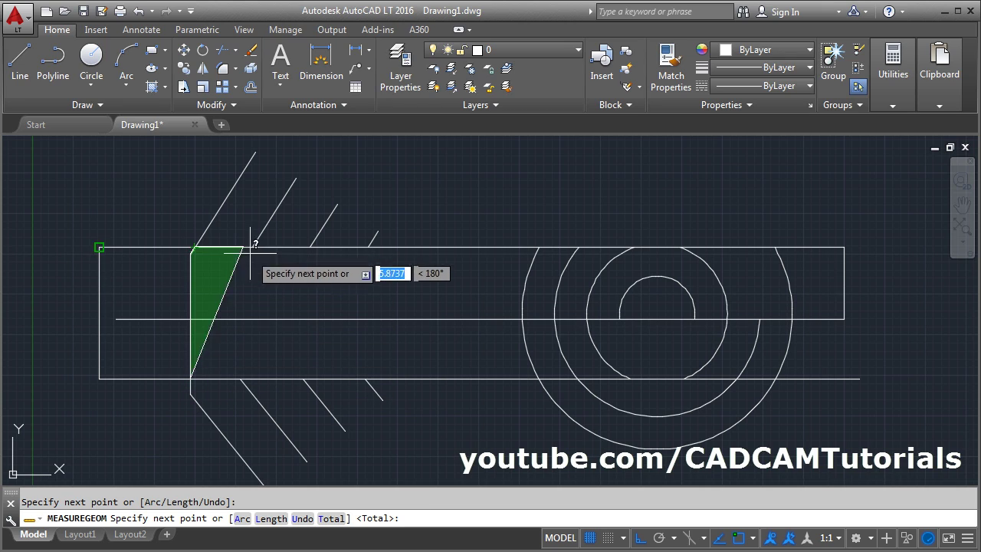
{"action": "left_click", "coordinate": [539, 248]}
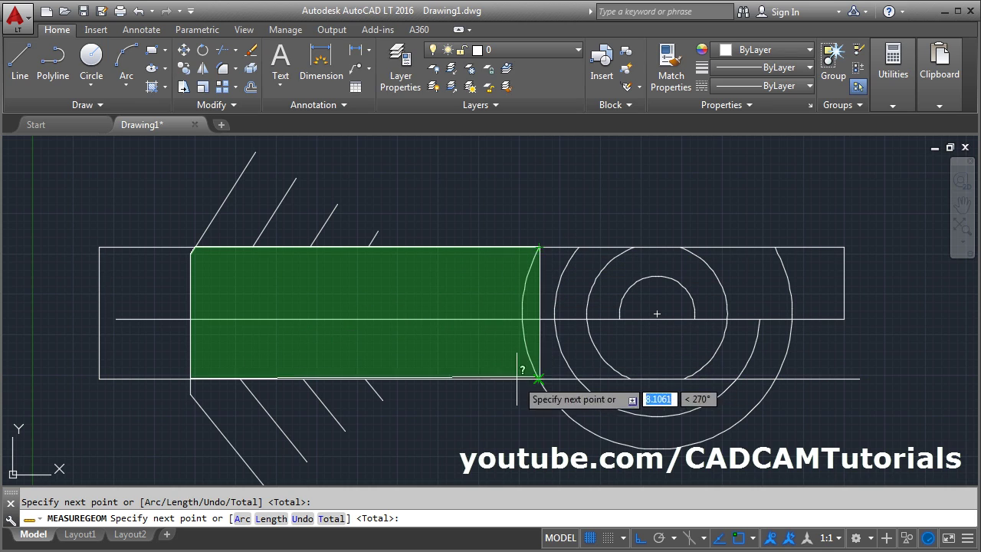
Close the boundary with an arc about the circles' center: area 168.4067, perimeter 59.3602, then exit.
{"action": "left_click", "coordinate": [242, 520]}
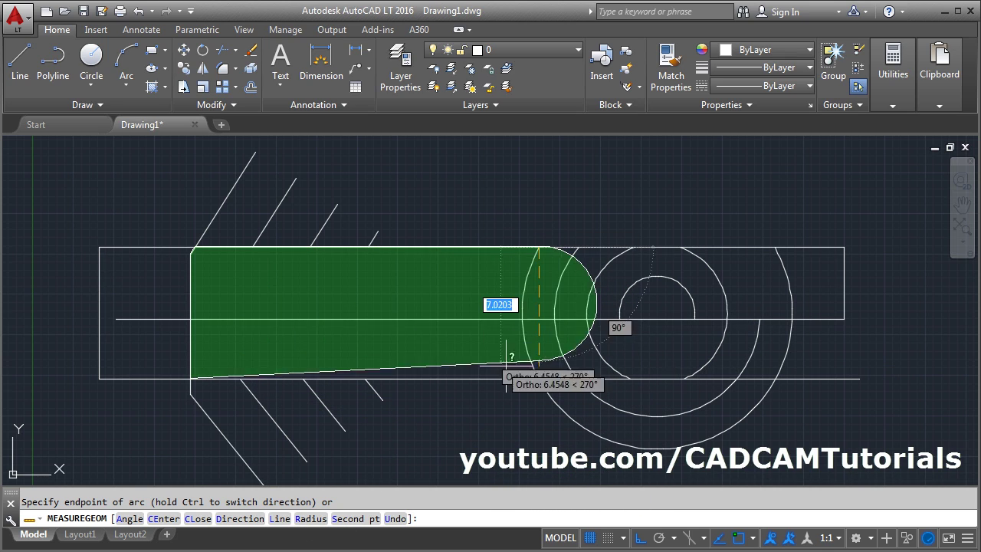
{"action": "left_click", "coordinate": [159, 525]}
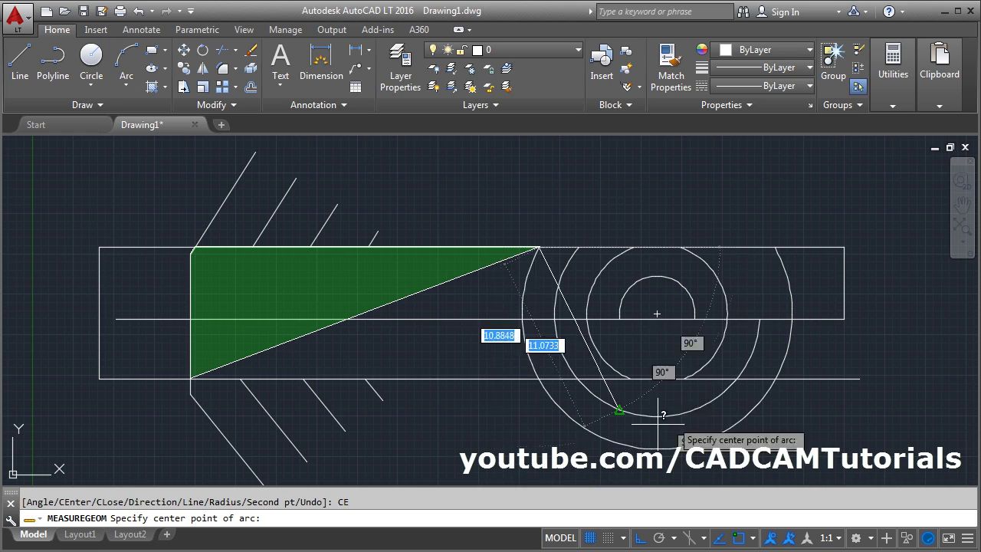
{"action": "left_click", "coordinate": [655, 313]}
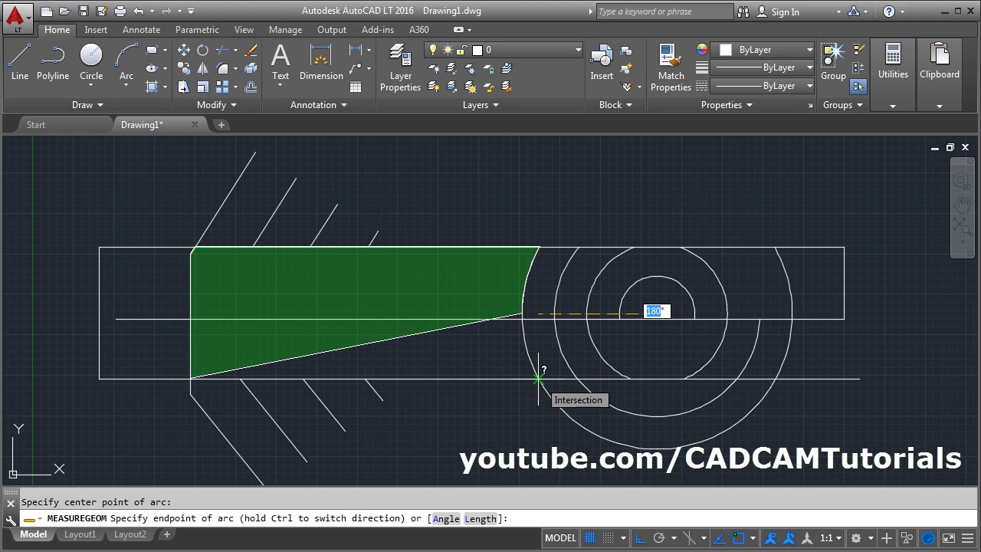
{"action": "left_click", "coordinate": [641, 537]}
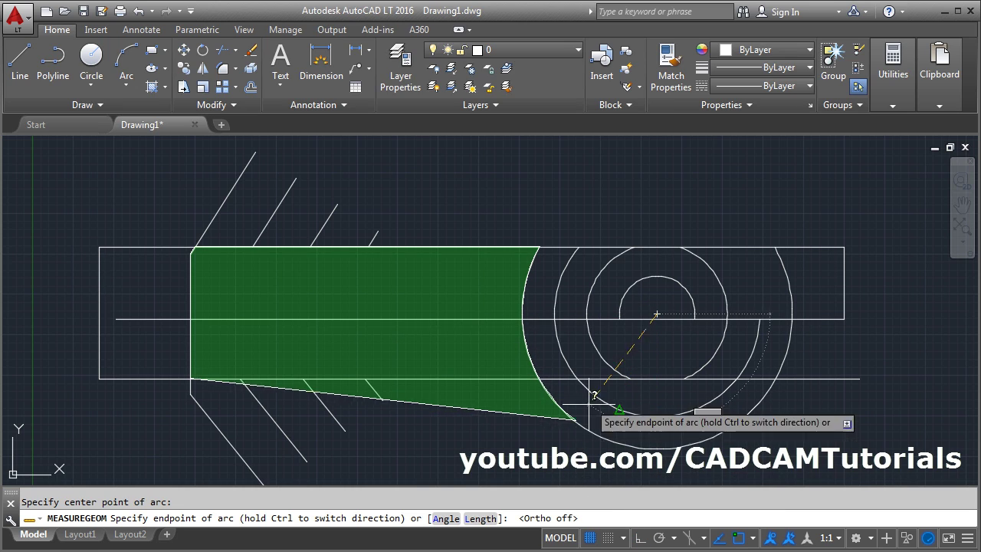
{"action": "left_click", "coordinate": [540, 379]}
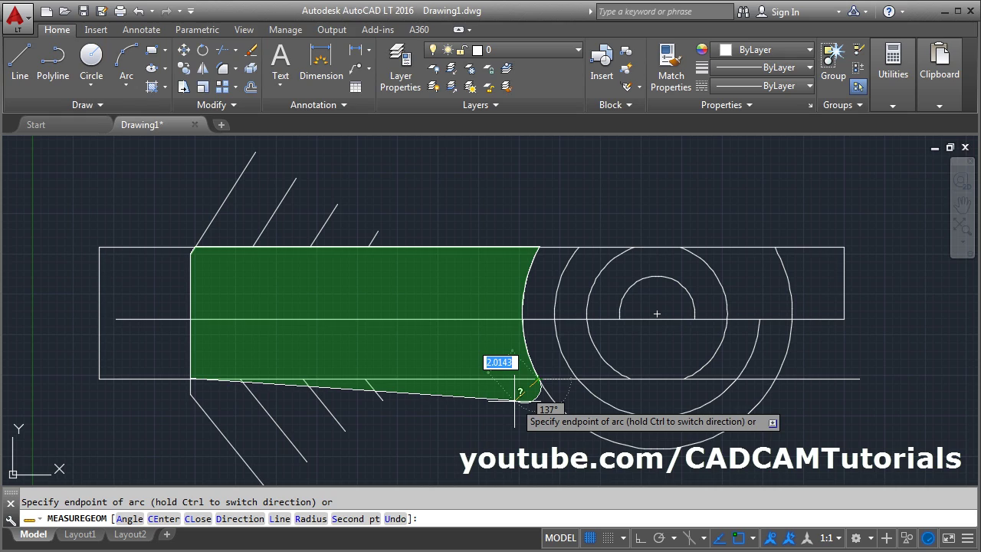
{"action": "key", "text": "Return"}
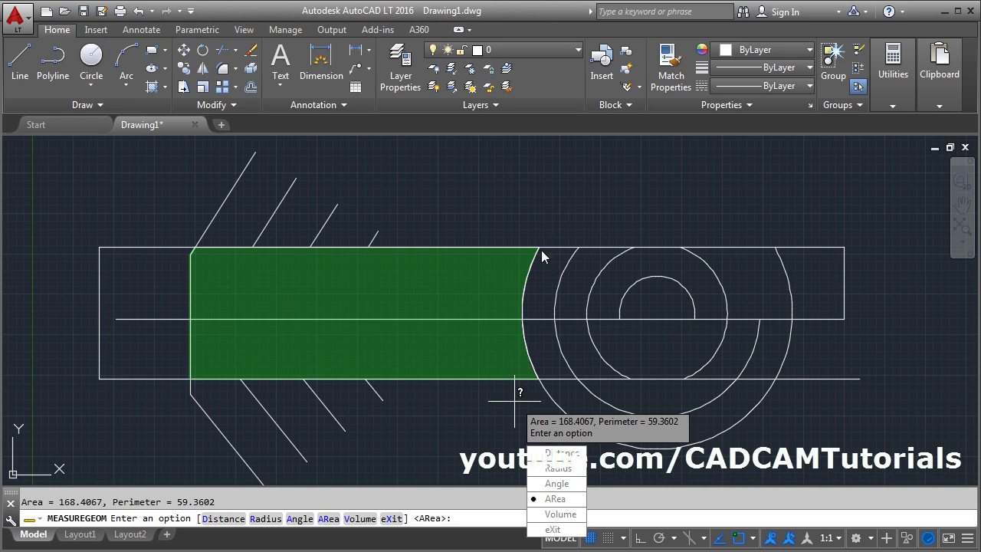
{"action": "left_click", "coordinate": [560, 530]}
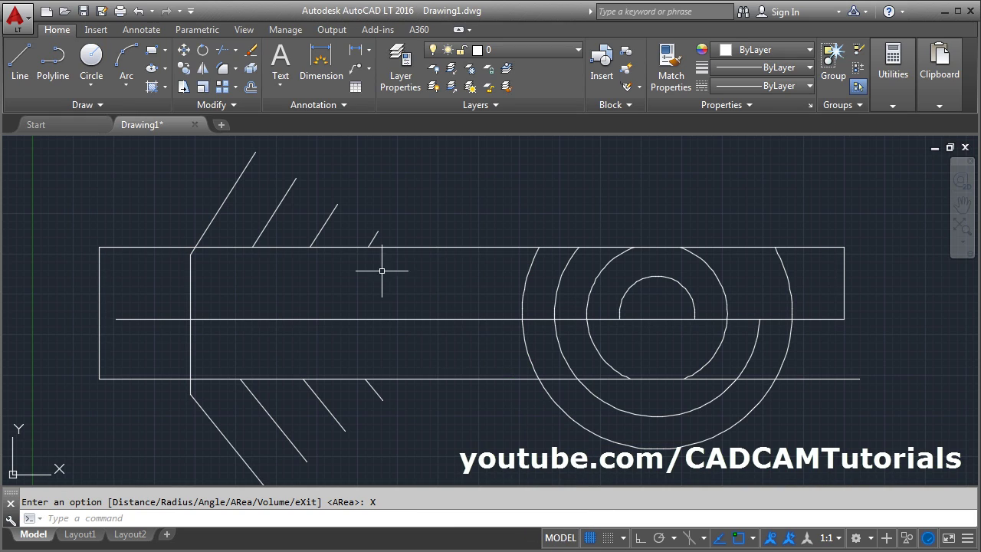
Draw a new circle centered inside the rectangle.
{"action": "left_click", "coordinate": [91, 59]}
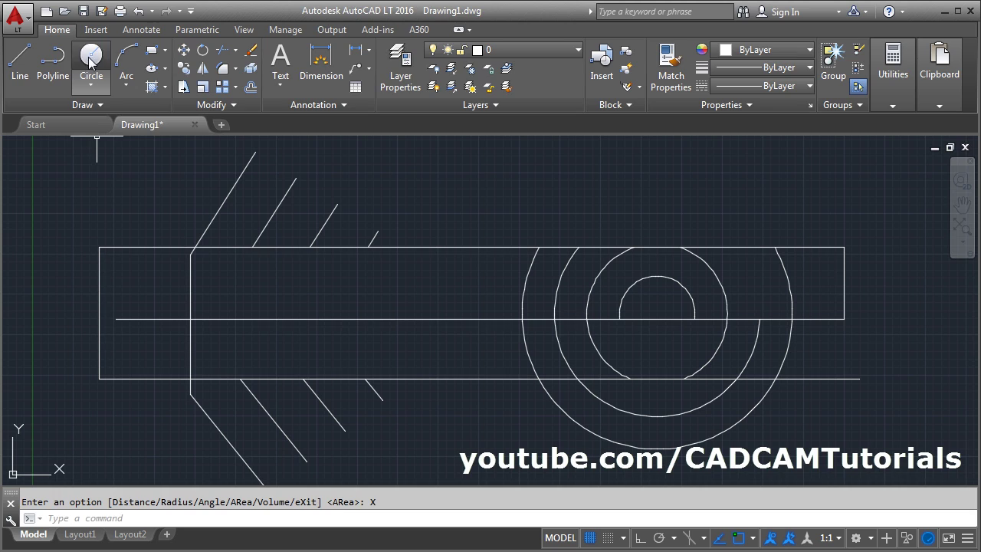
{"action": "left_click", "coordinate": [468, 281]}
{"action": "left_click", "coordinate": [469, 205]}
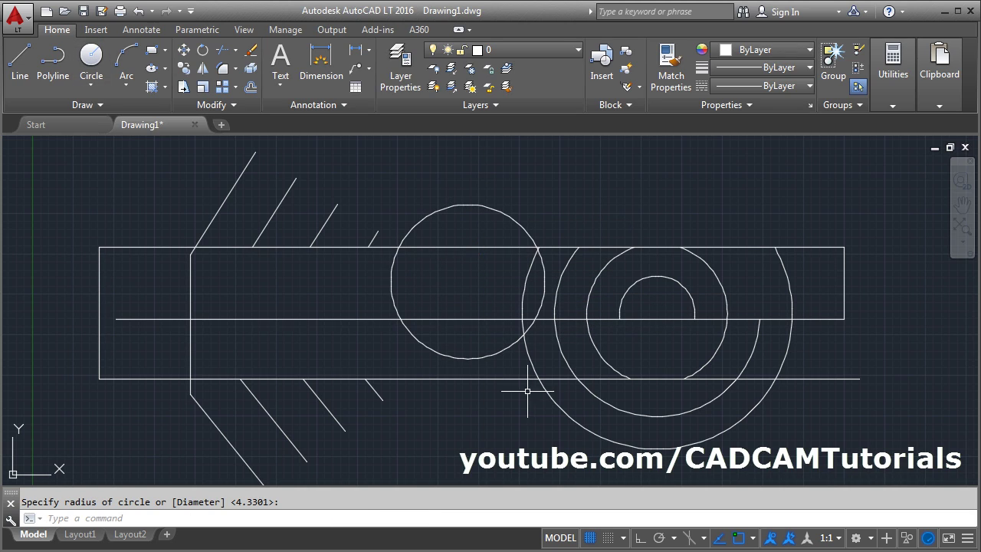
Measure the new circle by Object: area 70.7516, circumference 29.8176, then exit the command.
{"action": "left_click", "coordinate": [890, 99]}
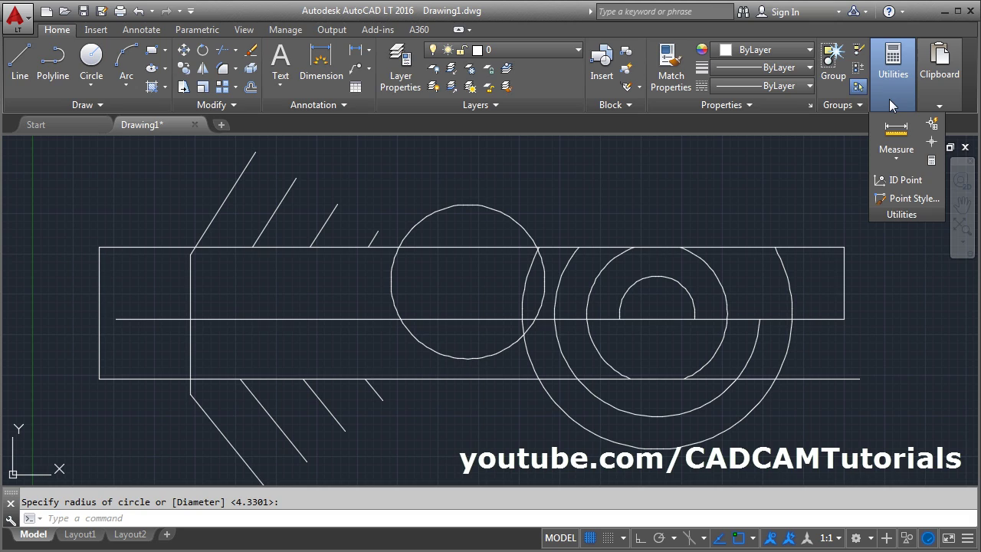
{"action": "left_click", "coordinate": [897, 155]}
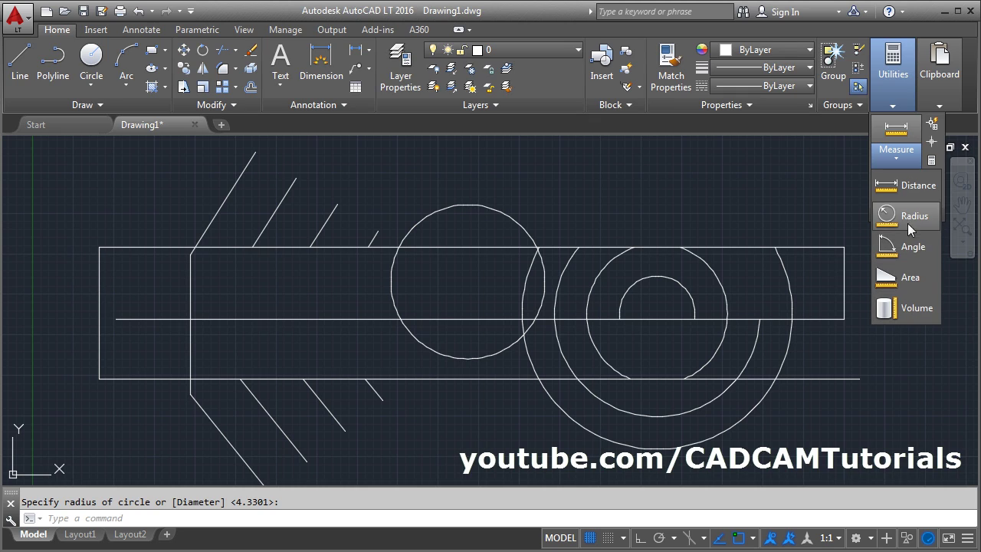
{"action": "left_click", "coordinate": [900, 285]}
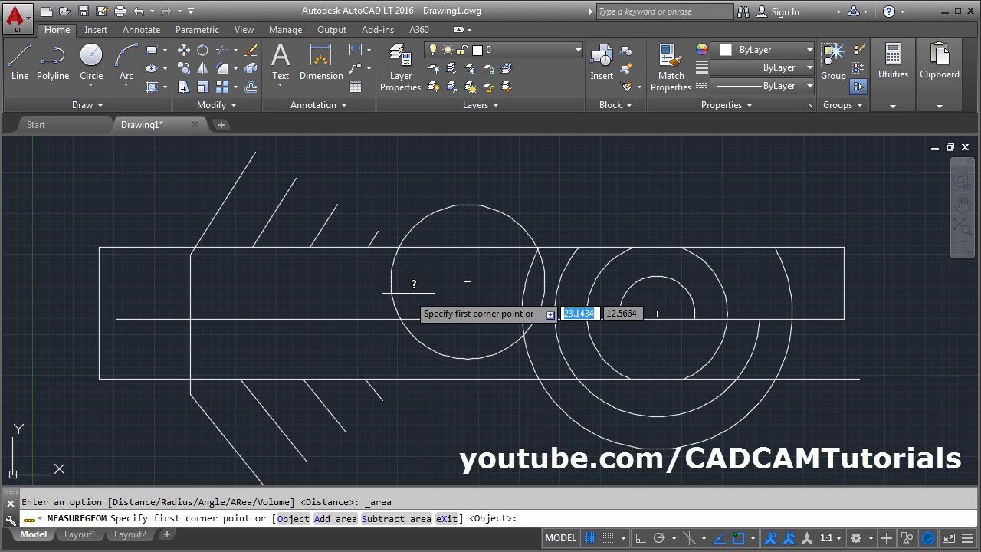
{"action": "left_click", "coordinate": [285, 523]}
{"action": "left_click", "coordinate": [508, 217]}
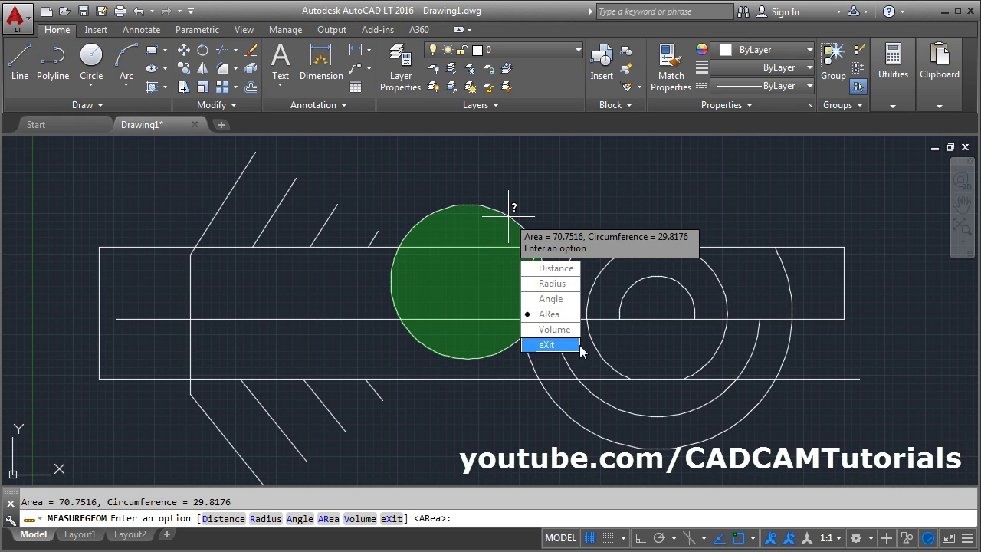
{"action": "left_click", "coordinate": [550, 346]}
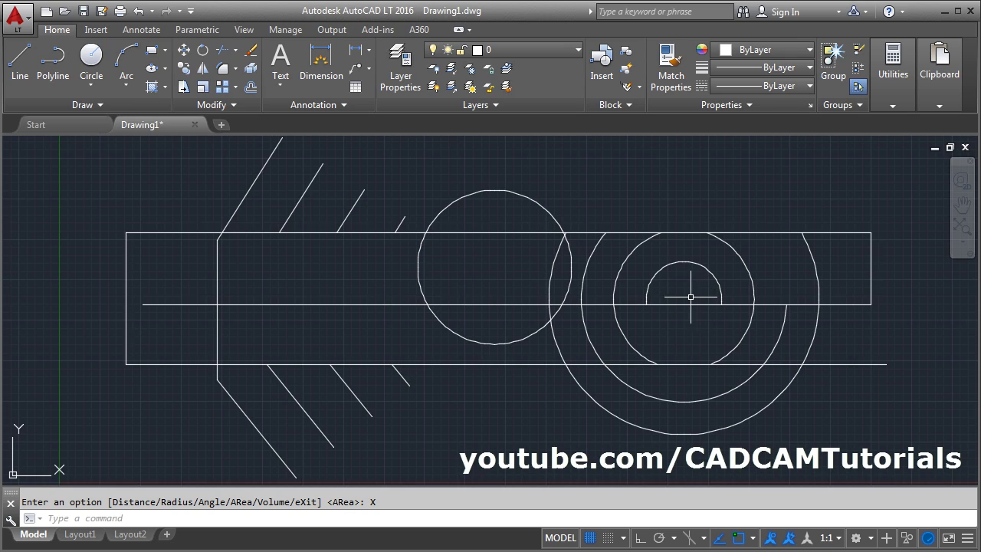
Zoom in on the arcs and pan to inspect the part's left end.
{"action": "scroll", "coordinate": [687, 295], "scroll_direction": "up", "scroll_amount": 6}
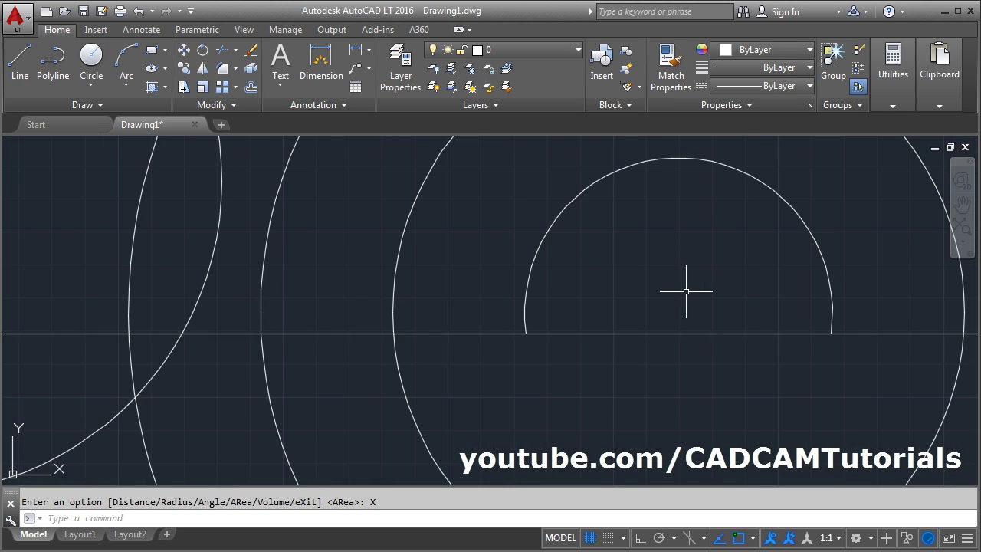
{"action": "scroll", "coordinate": [656, 285], "scroll_direction": "up", "scroll_amount": 5}
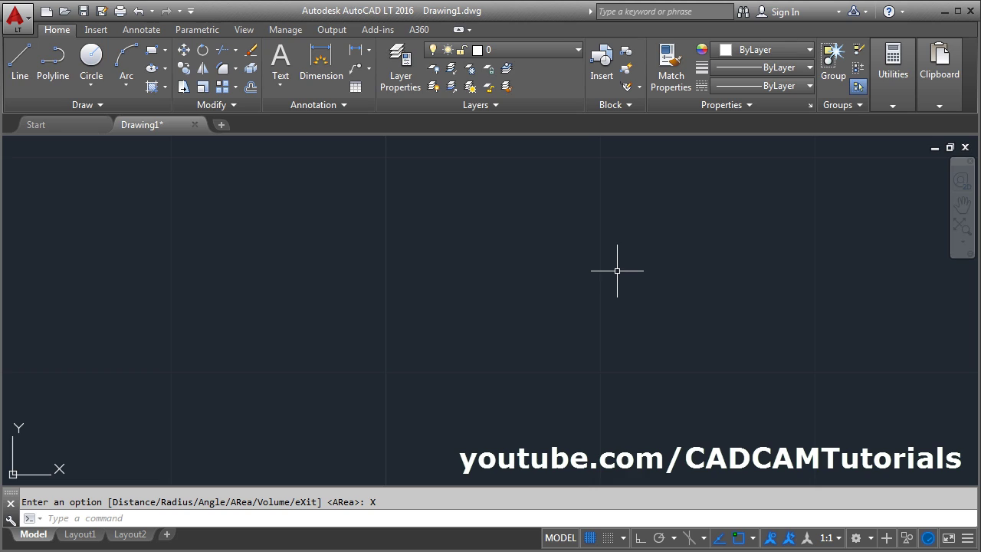
{"action": "scroll", "coordinate": [617, 271], "scroll_direction": "down", "scroll_amount": 8}
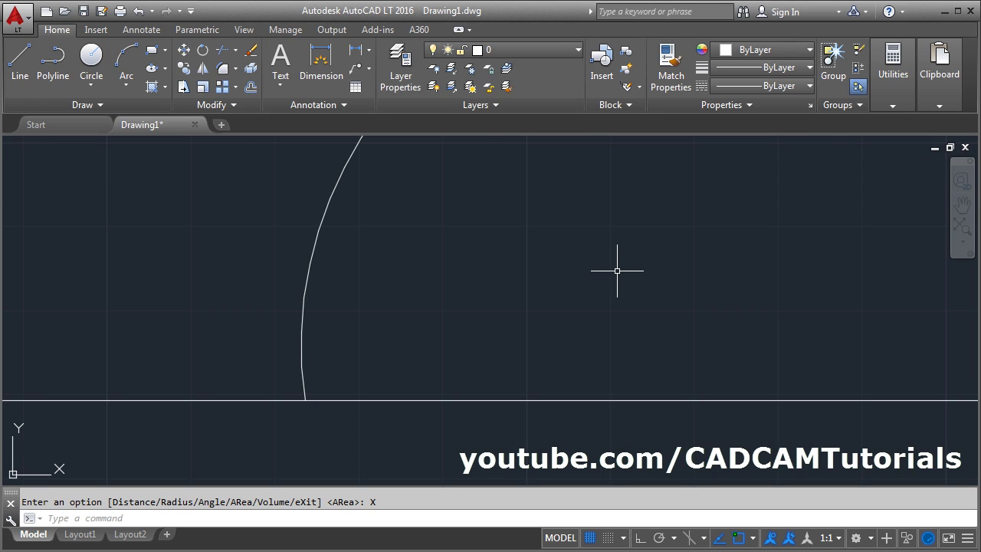
{"action": "scroll", "coordinate": [617, 270], "scroll_direction": "down", "scroll_amount": 2}
{"action": "scroll", "coordinate": [617, 270], "scroll_direction": "up", "scroll_amount": 2}
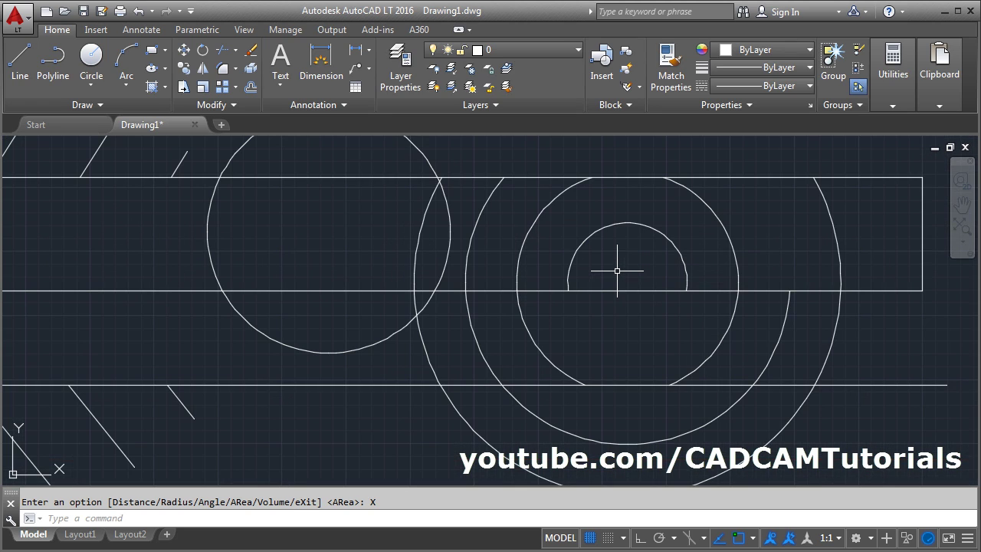
{"action": "middle_click_drag", "start_coordinate": [601, 273], "coordinate": [427, 266]}
{"action": "mouse_move", "coordinate": [187, 317]}
{"action": "middle_mouse_down"}
{"action": "mouse_move", "coordinate": [648, 329]}
{"action": "mouse_move", "coordinate": [605, 327]}
{"action": "mouse_move", "coordinate": [634, 386]}
{"action": "middle_mouse_up"}
{"action": "middle_click_drag", "start_coordinate": [329, 405], "coordinate": [332, 281]}
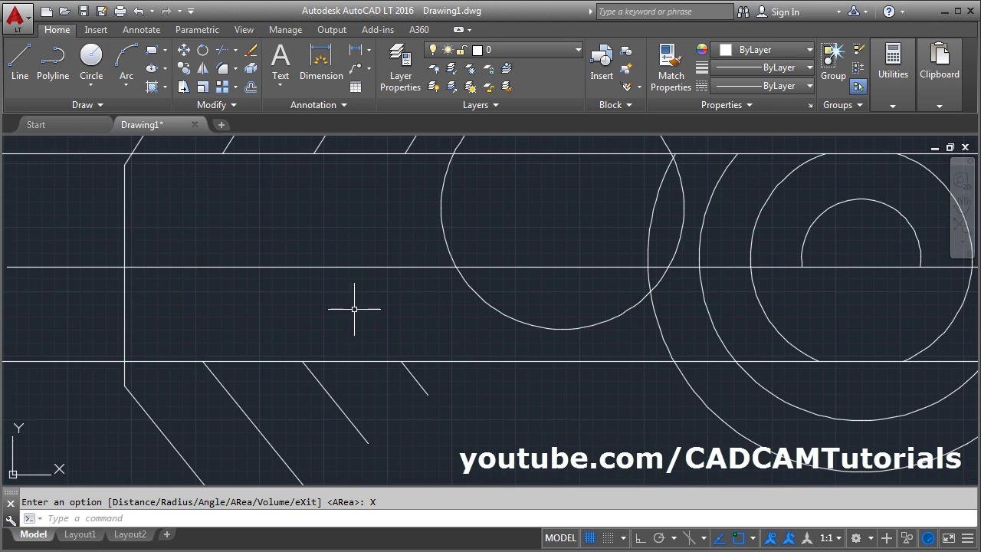
Zoom to extents to fit the whole drawing, then zoom and pan across the circles.
{"action": "middle_click", "coordinate": [357, 300]}
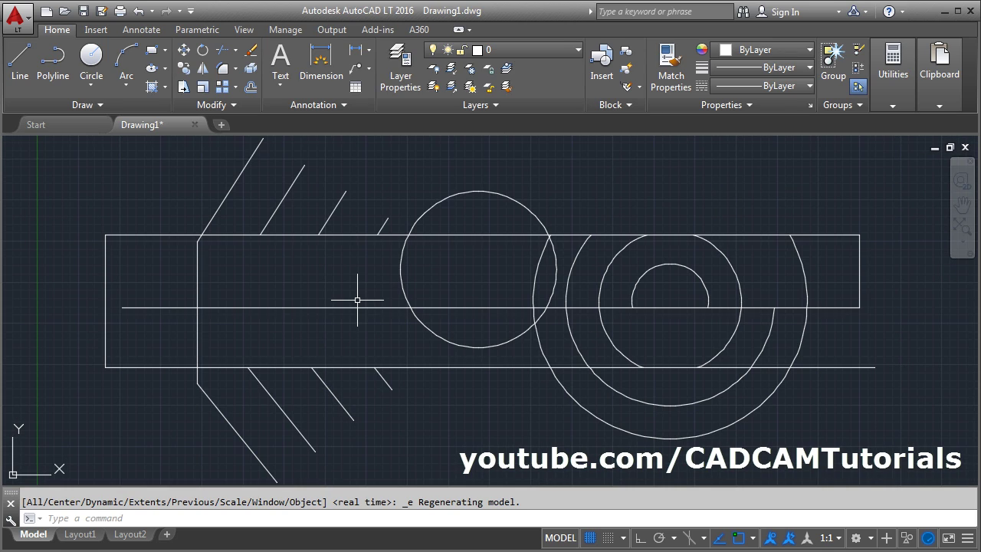
{"action": "scroll", "coordinate": [358, 298], "scroll_direction": "up", "scroll_amount": 6}
{"action": "scroll", "coordinate": [373, 263], "scroll_direction": "down", "scroll_amount": 3}
{"action": "middle_click_drag", "start_coordinate": [376, 263], "coordinate": [509, 314]}
{"action": "scroll", "coordinate": [296, 339], "scroll_direction": "up", "scroll_amount": 2}
{"action": "scroll", "coordinate": [427, 279], "scroll_direction": "up", "scroll_amount": 2}
{"action": "scroll", "coordinate": [428, 279], "scroll_direction": "down", "scroll_amount": 2}
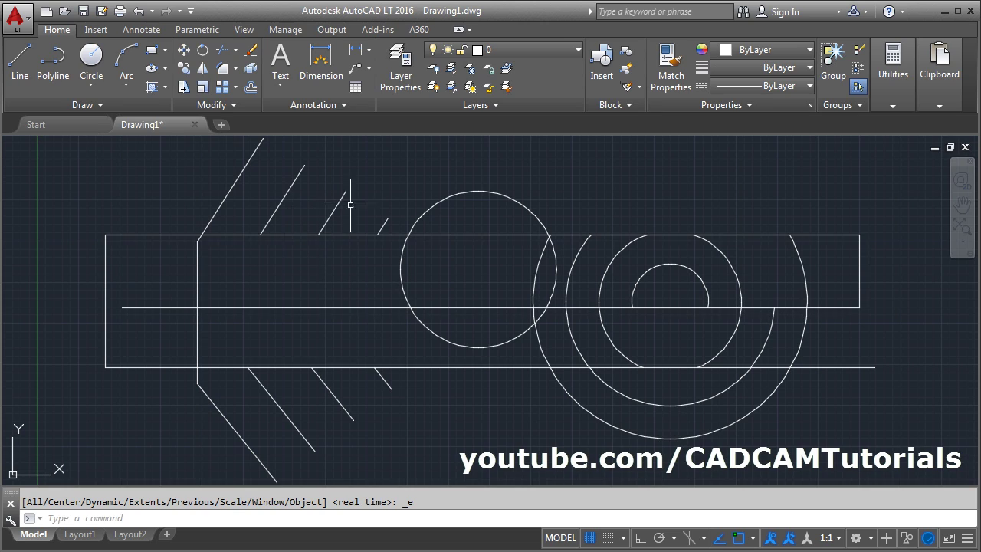
Zoom Window onto the part's left end, then Zoom Extents to show the full drawing.
{"action": "left_click", "coordinate": [965, 245]}
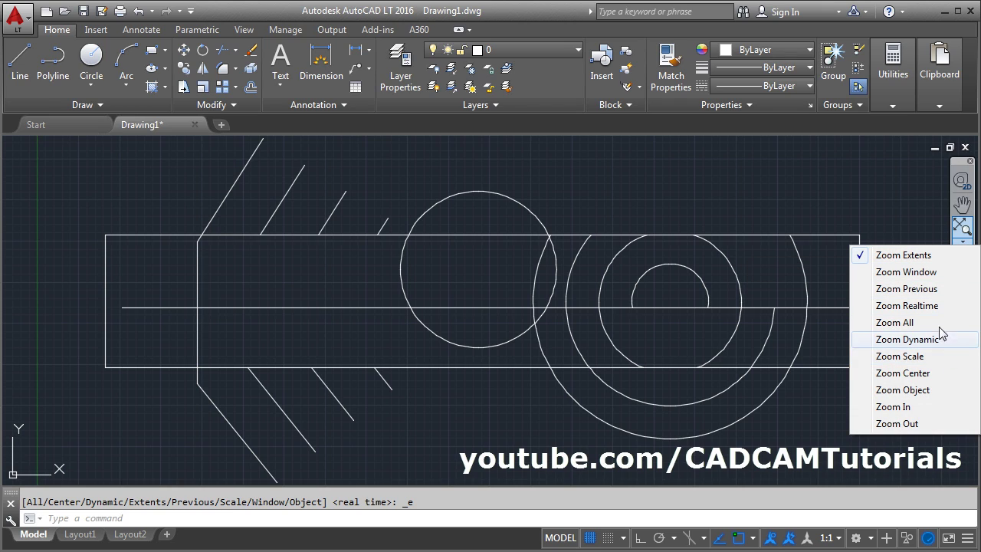
{"action": "left_click", "coordinate": [929, 273]}
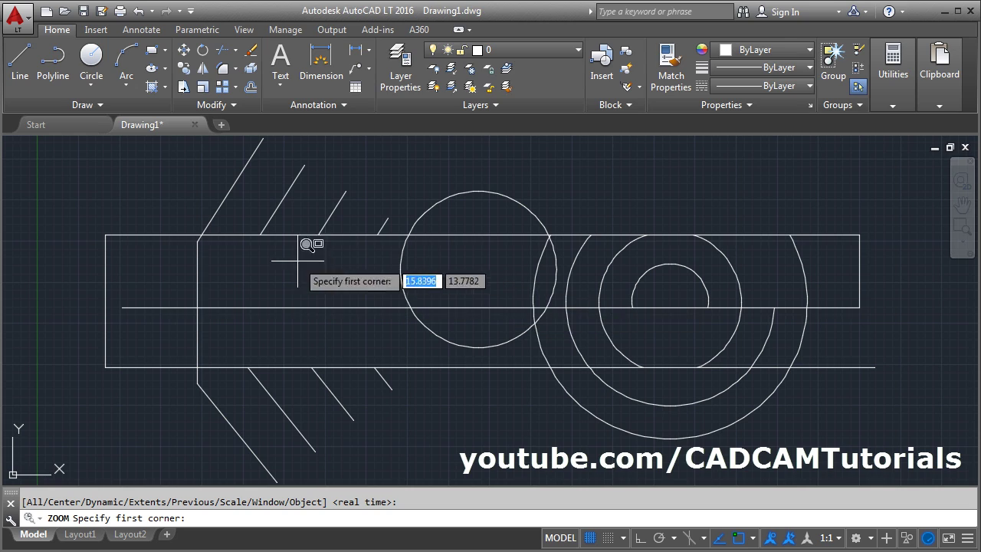
{"action": "left_click", "coordinate": [529, 342]}
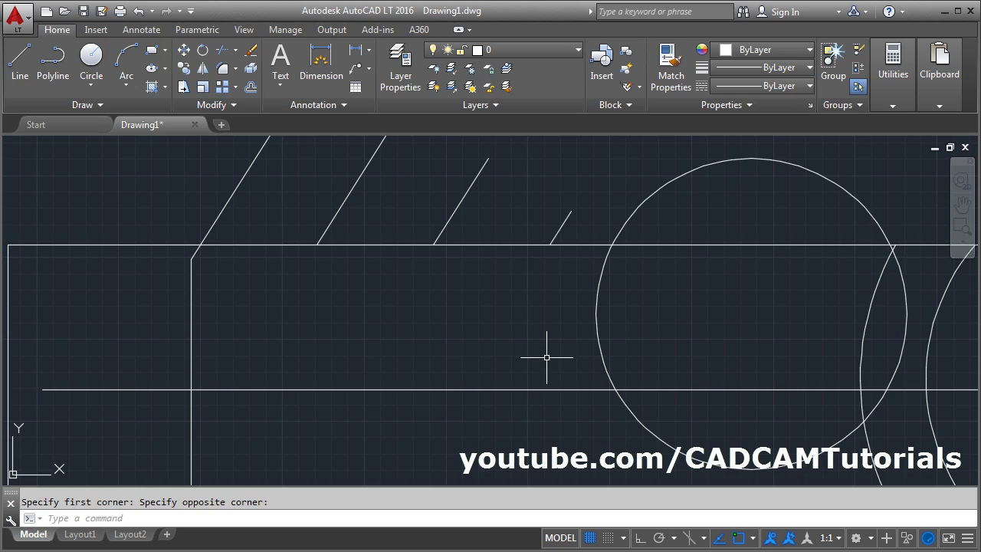
{"action": "left_click", "coordinate": [964, 243]}
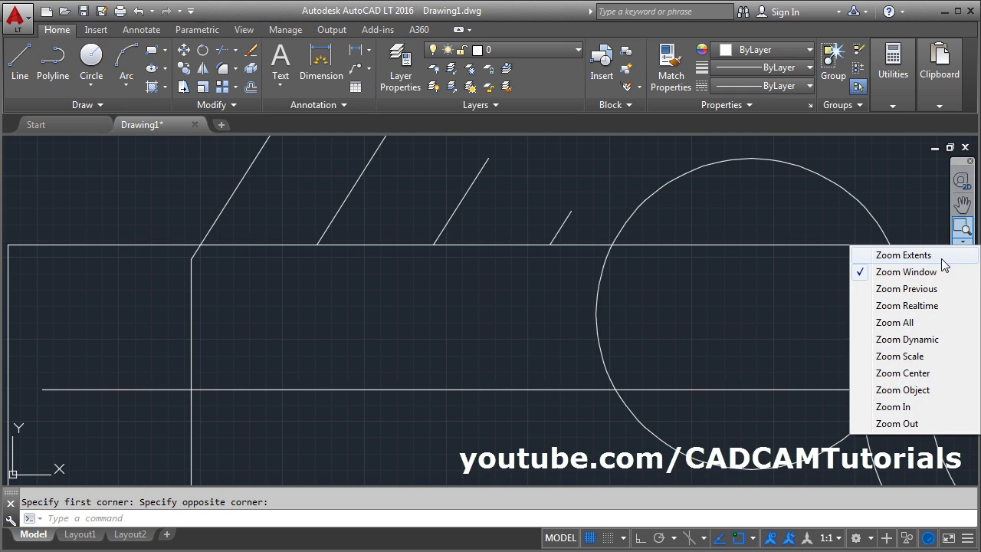
{"action": "left_click", "coordinate": [906, 325]}
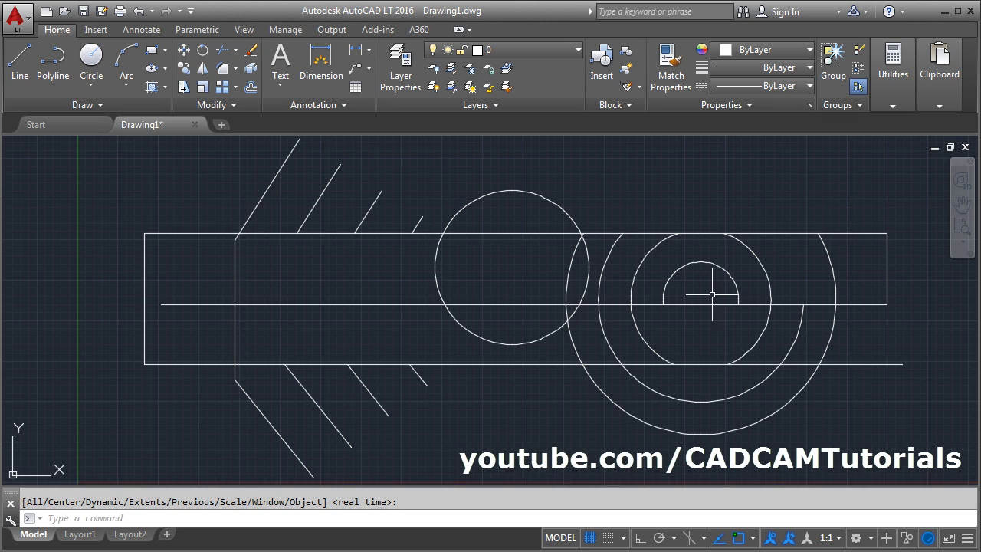
Pan the drawing up-left and down, then zoom in with realtime Zoom.
{"action": "left_click", "coordinate": [963, 207]}
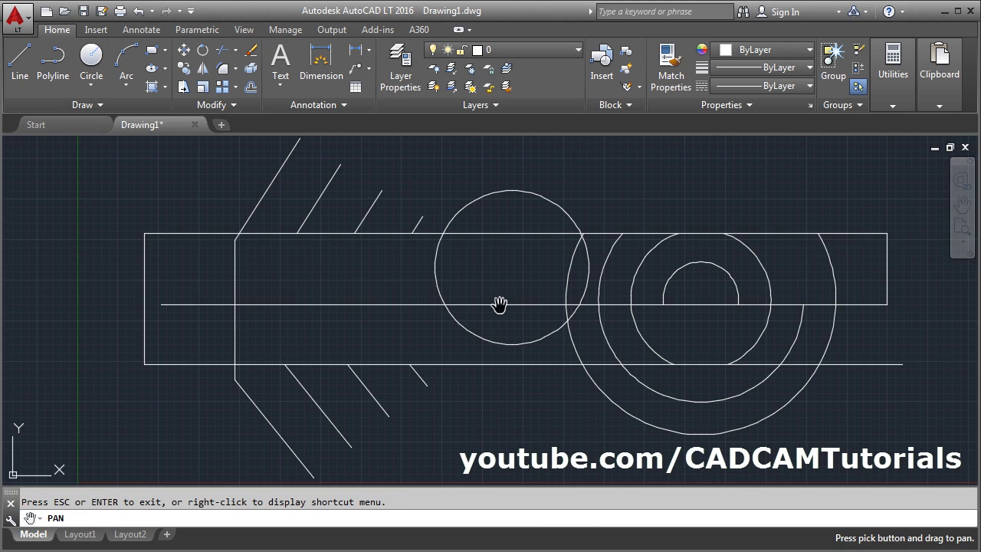
{"action": "mouse_move", "coordinate": [556, 295]}
{"action": "left_mouse_down"}
{"action": "mouse_move", "coordinate": [325, 268]}
{"action": "mouse_move", "coordinate": [261, 317]}
{"action": "mouse_move", "coordinate": [462, 373]}
{"action": "mouse_move", "coordinate": [393, 326]}
{"action": "left_mouse_up"}
{"action": "left_click_drag", "start_coordinate": [474, 257], "coordinate": [484, 309]}
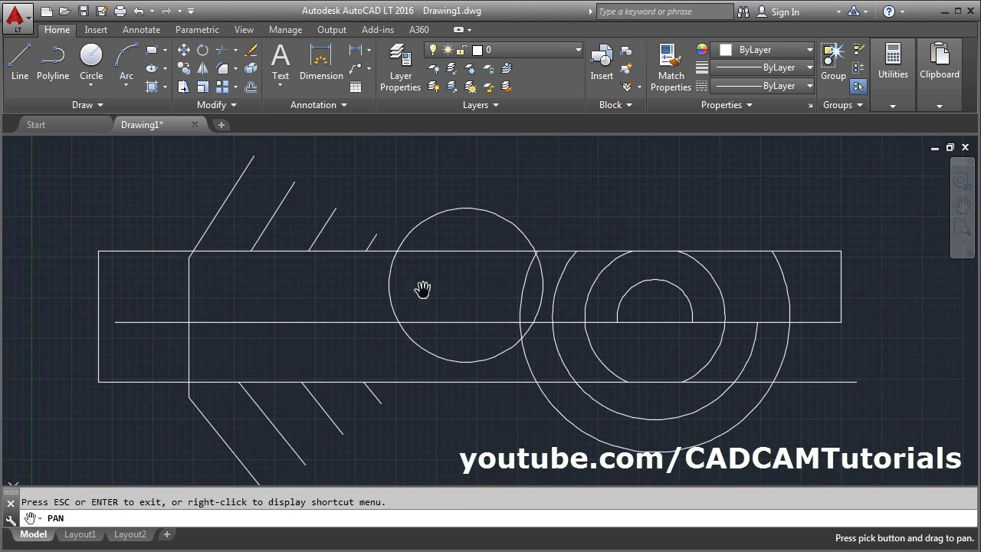
{"action": "right_click", "coordinate": [448, 279]}
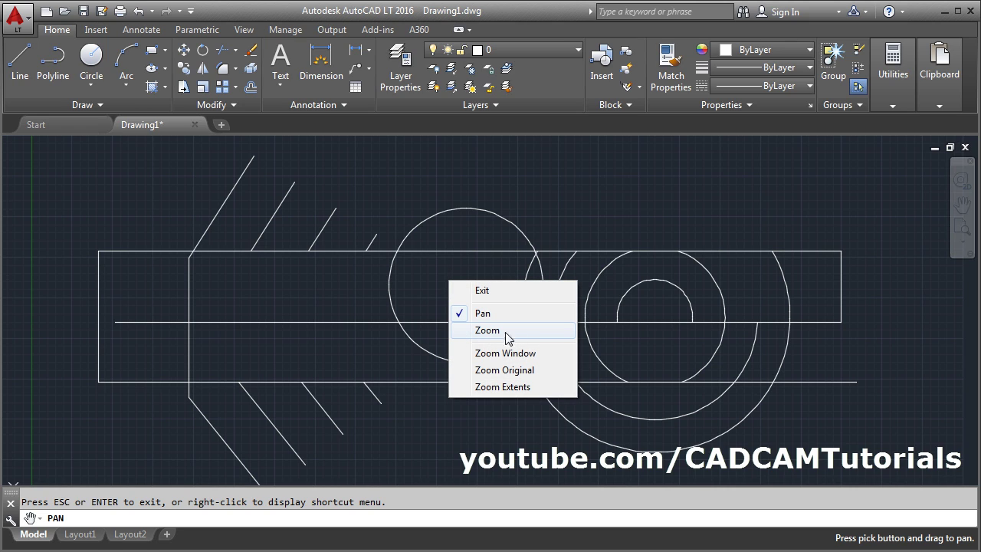
{"action": "left_click", "coordinate": [493, 332]}
{"action": "left_click_drag", "start_coordinate": [469, 345], "coordinate": [504, 249]}
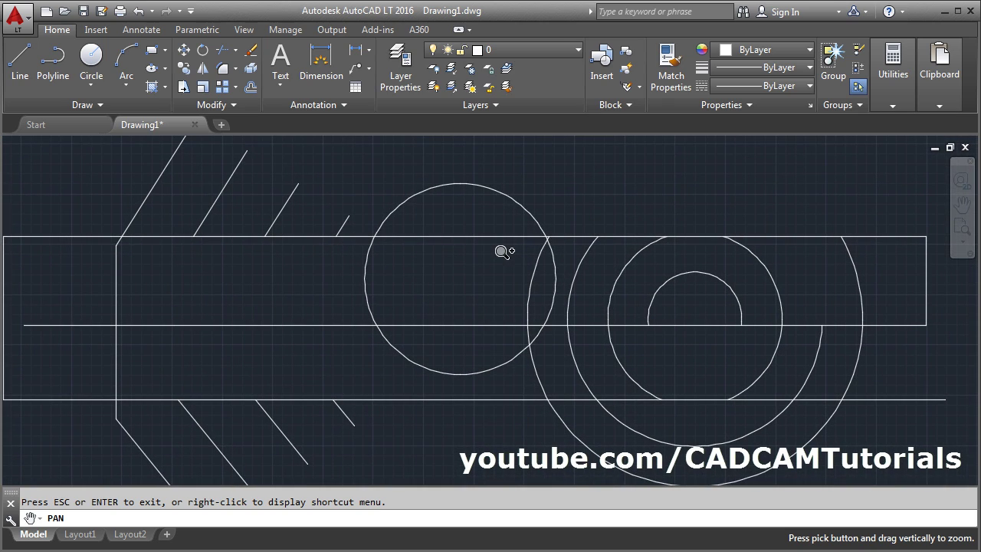
Zoom Window around the left circle, exit, and Zoom Extents back to the full drawing.
{"action": "right_click", "coordinate": [471, 281]}
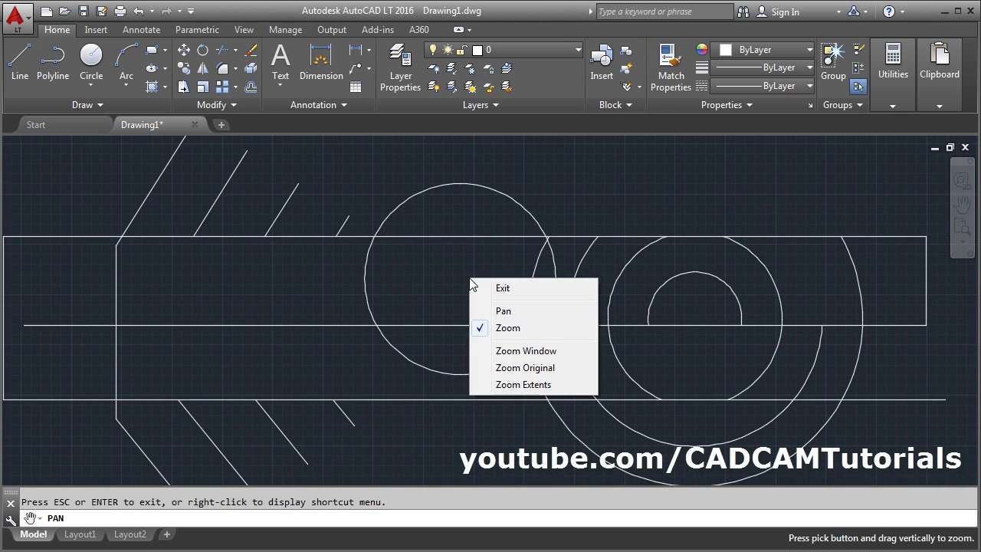
{"action": "left_click", "coordinate": [512, 351]}
{"action": "left_click_drag", "start_coordinate": [367, 198], "coordinate": [637, 365]}
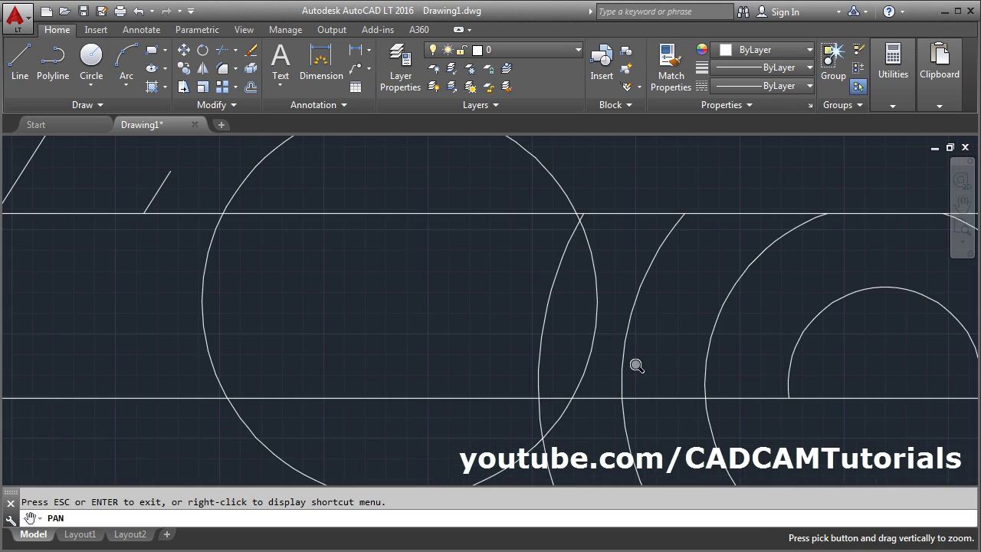
{"action": "right_click", "coordinate": [423, 310]}
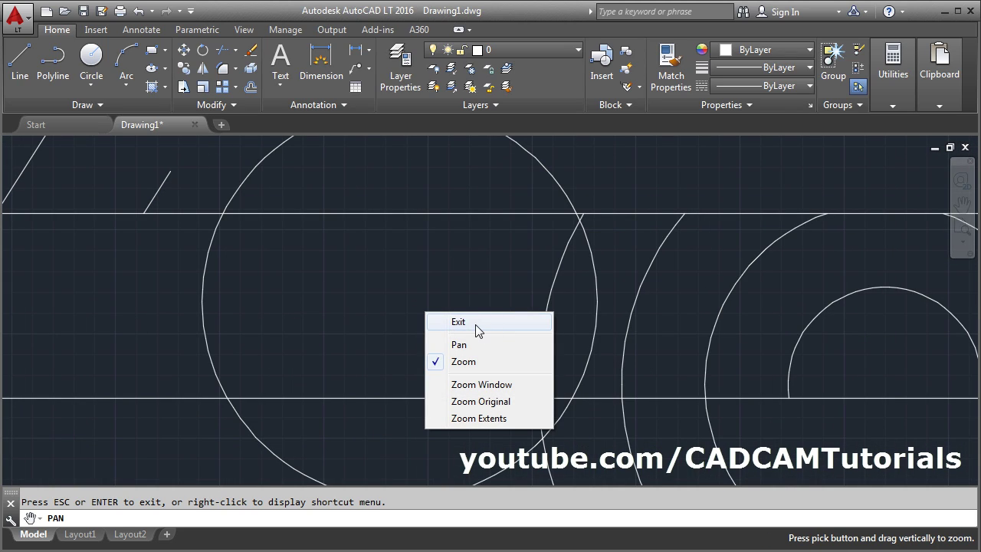
{"action": "left_click", "coordinate": [475, 324]}
{"action": "middle_click", "coordinate": [453, 324]}
{"action": "middle_click", "coordinate": [453, 324]}
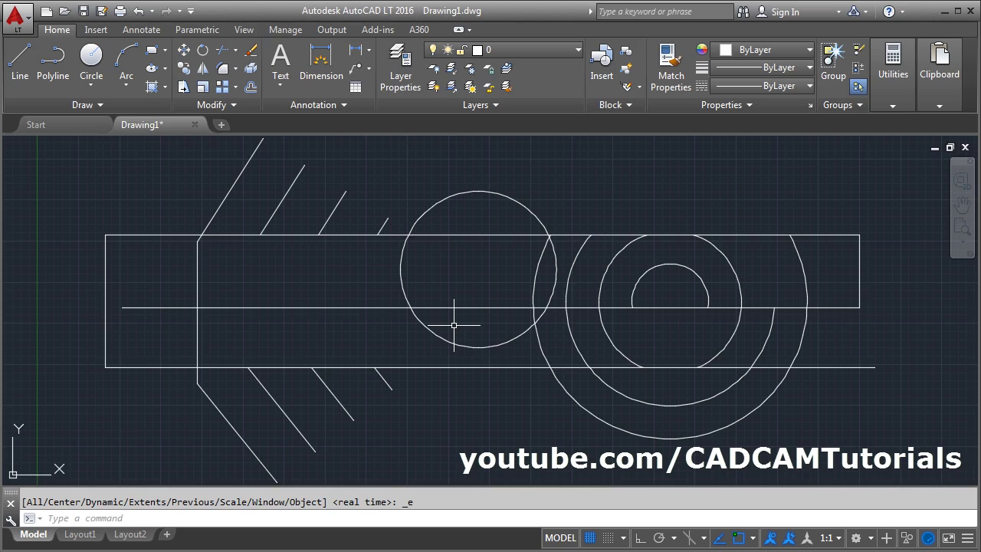